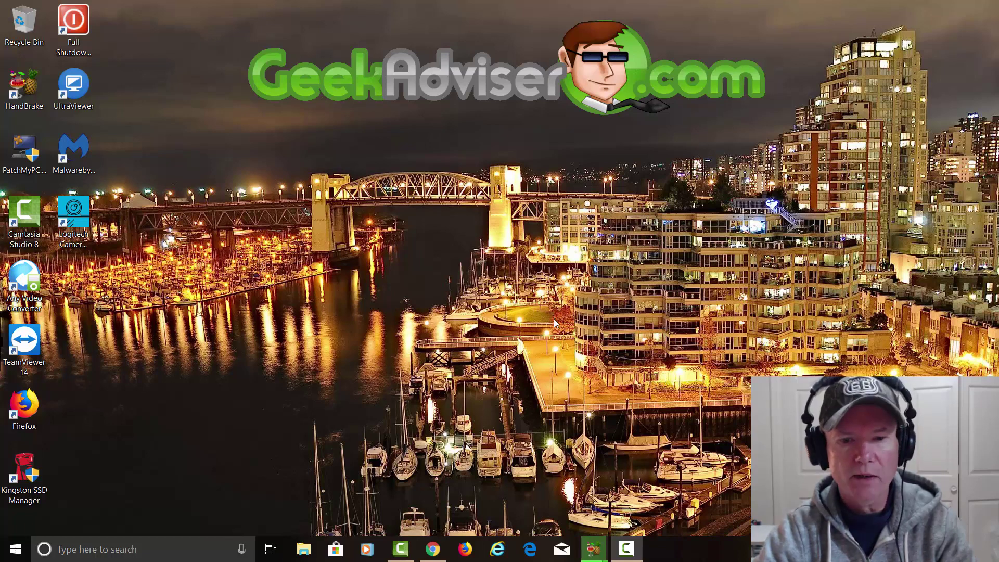
- Open Gmail in Chrome and save the chess-pieces photo as the inbox theme
left_click(433, 549)
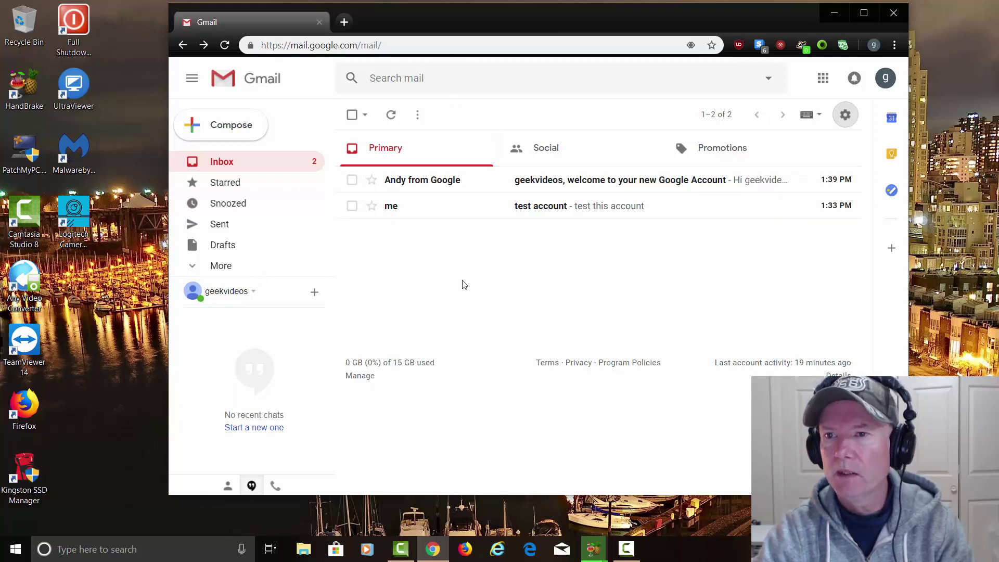
left_click(846, 117)
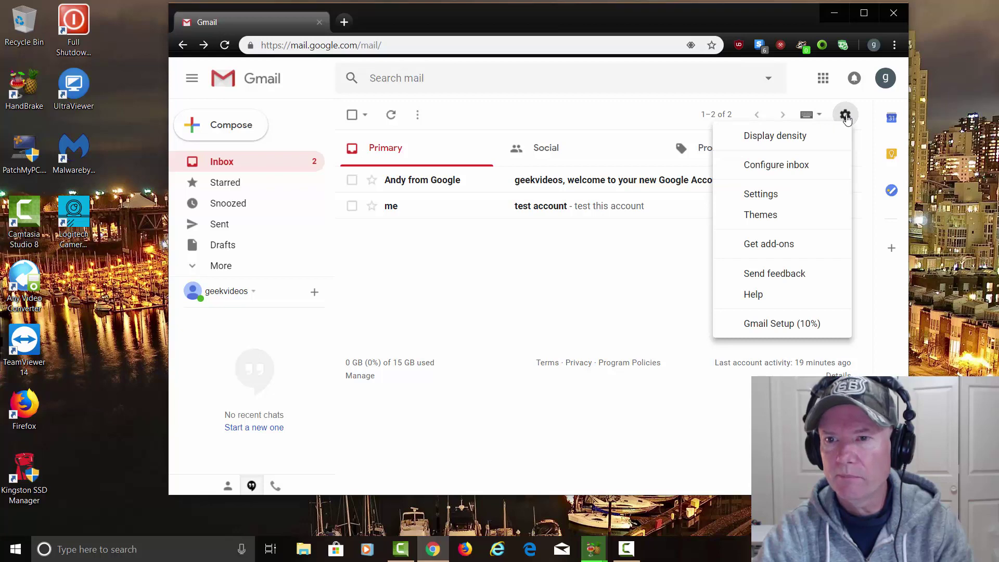
left_click(761, 215)
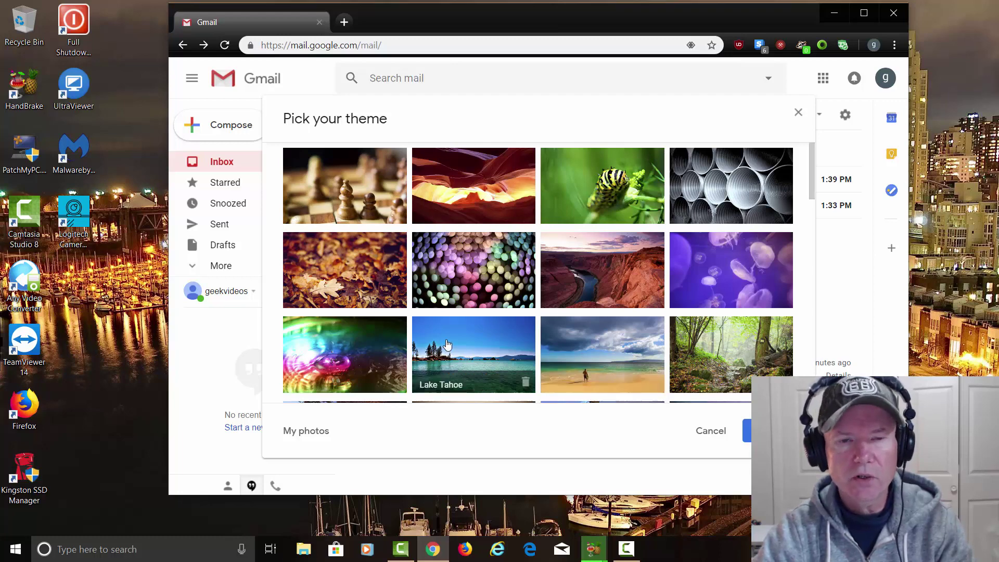
left_click(339, 183)
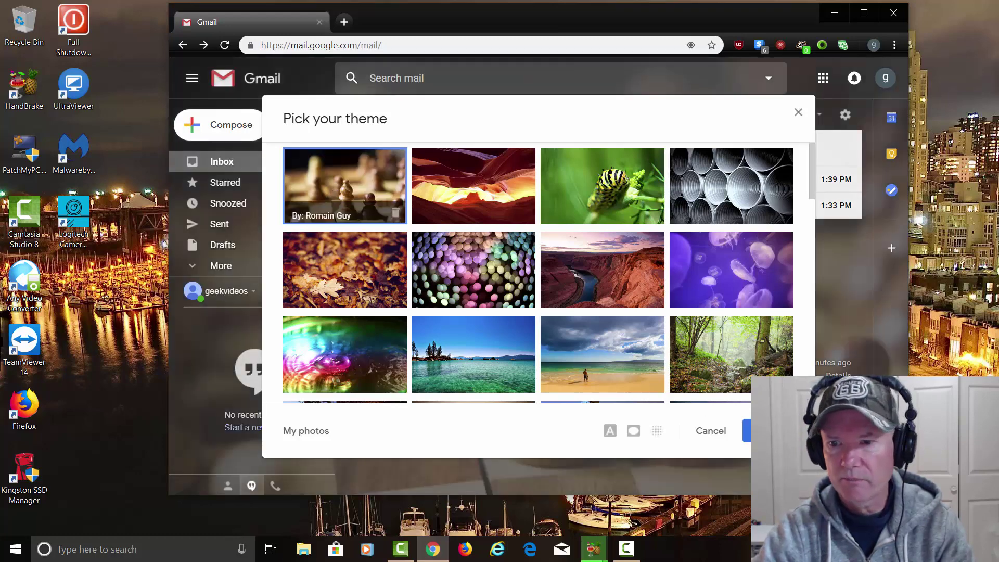
left_click(765, 430)
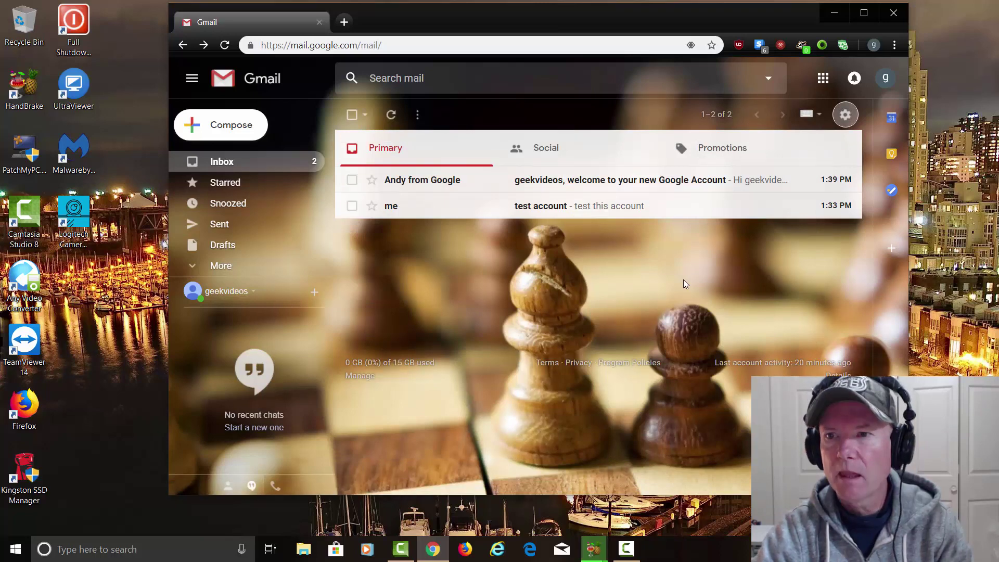
- Swap the chess-photo theme for the plain Default theme and save it
left_click(845, 115)
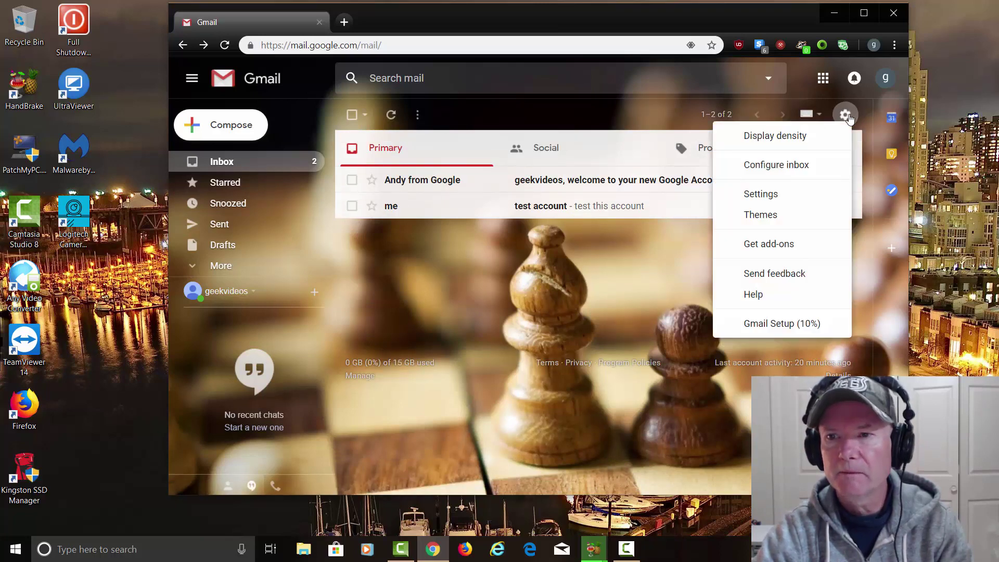
left_click(761, 215)
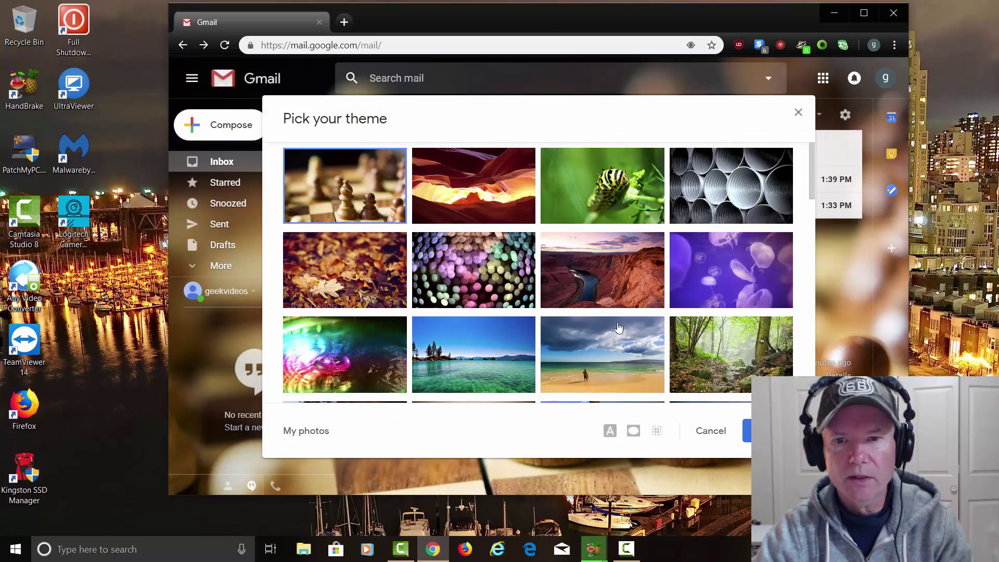
scroll(547, 271, "down", 2)
scroll(546, 273, "down", 2)
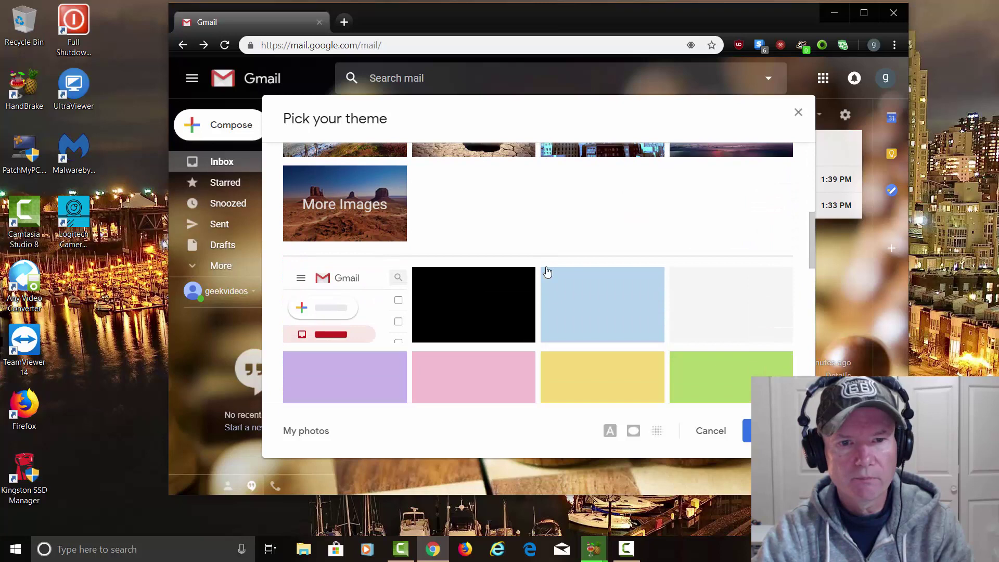
left_click(360, 294)
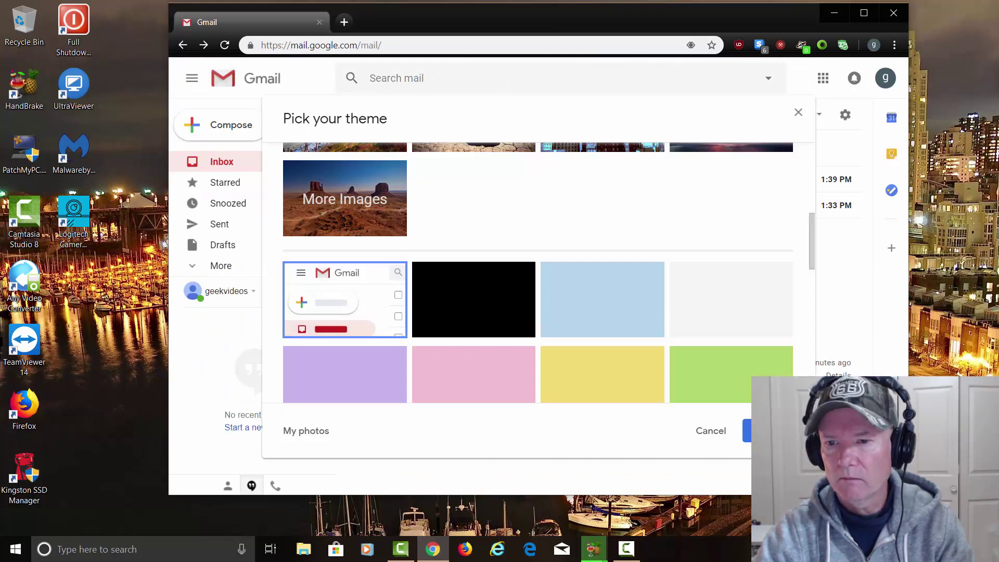
left_click(746, 435)
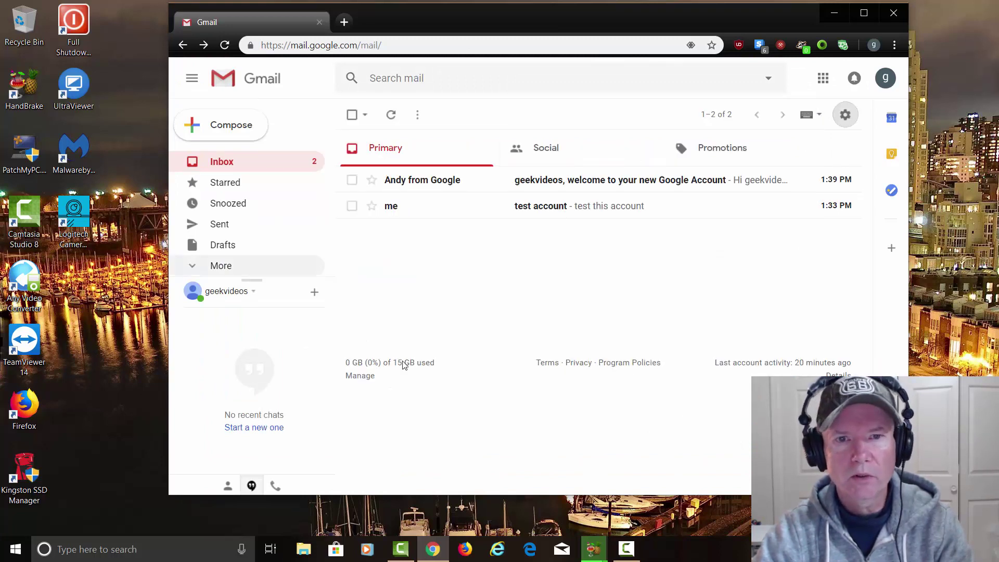
- Preview the black Terminal theme from Gmail's theme picker
left_click(845, 118)
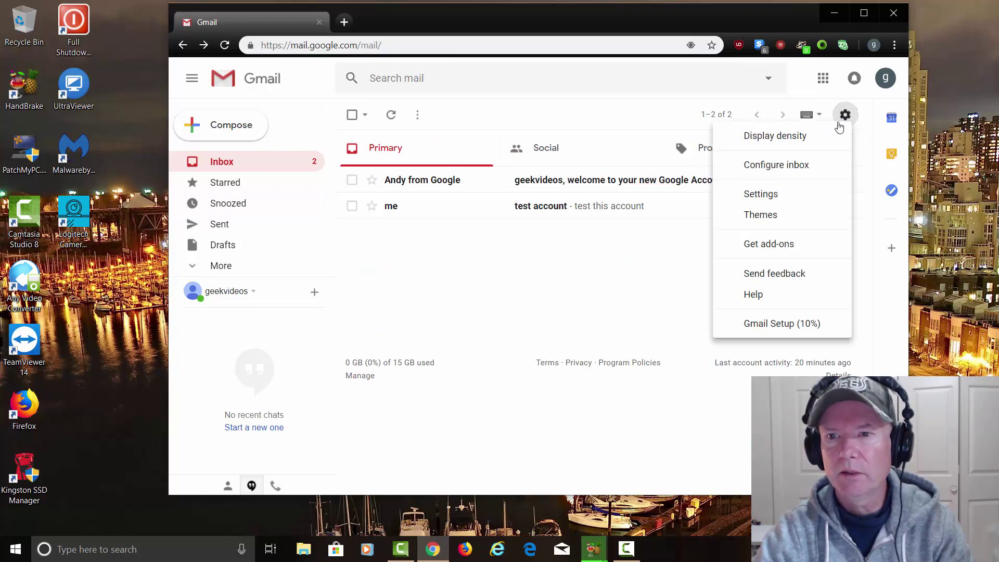
left_click(765, 215)
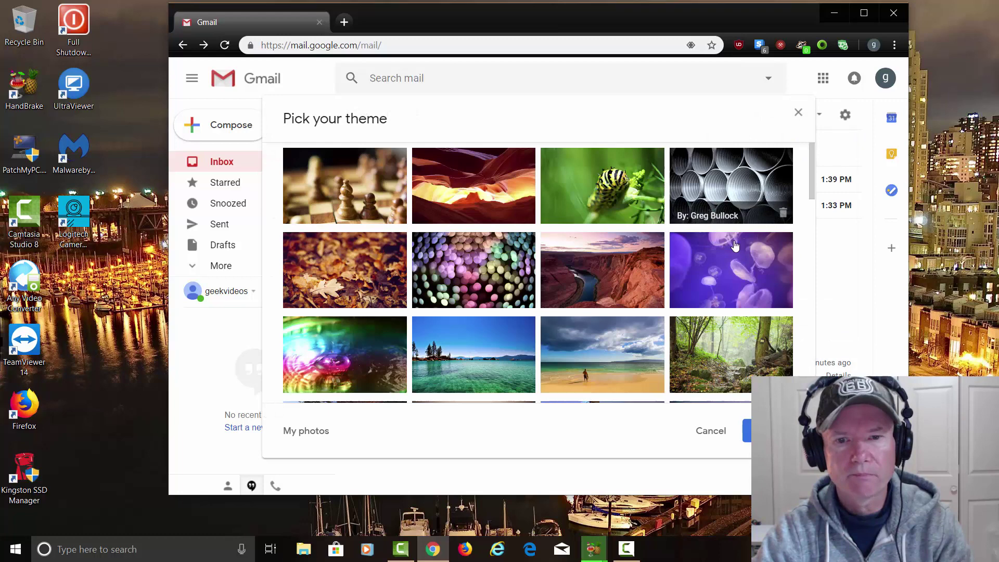
scroll(702, 258, "down", 2)
scroll(656, 269, "down", 3)
scroll(613, 281, "down", 3)
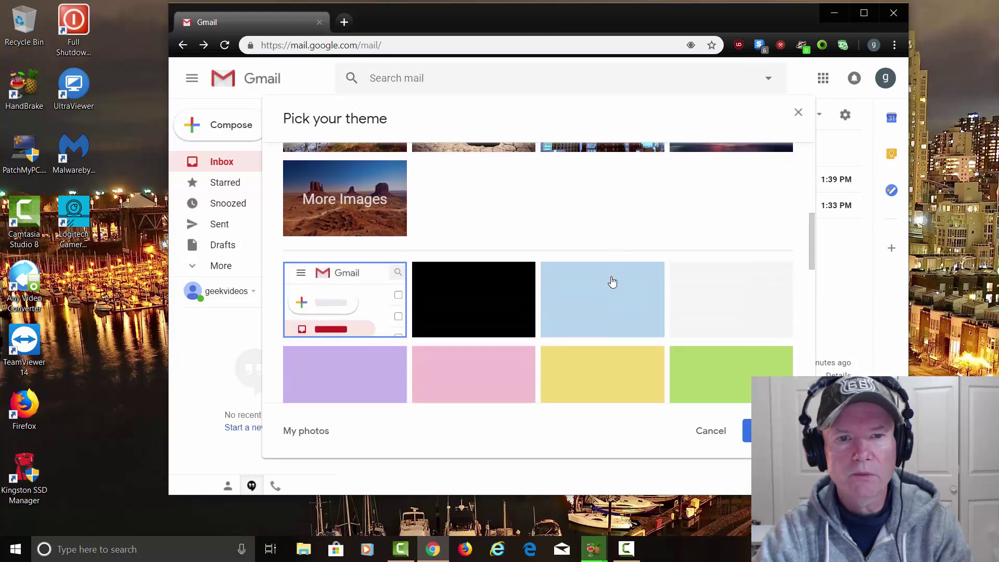
scroll(611, 279, "down", 1)
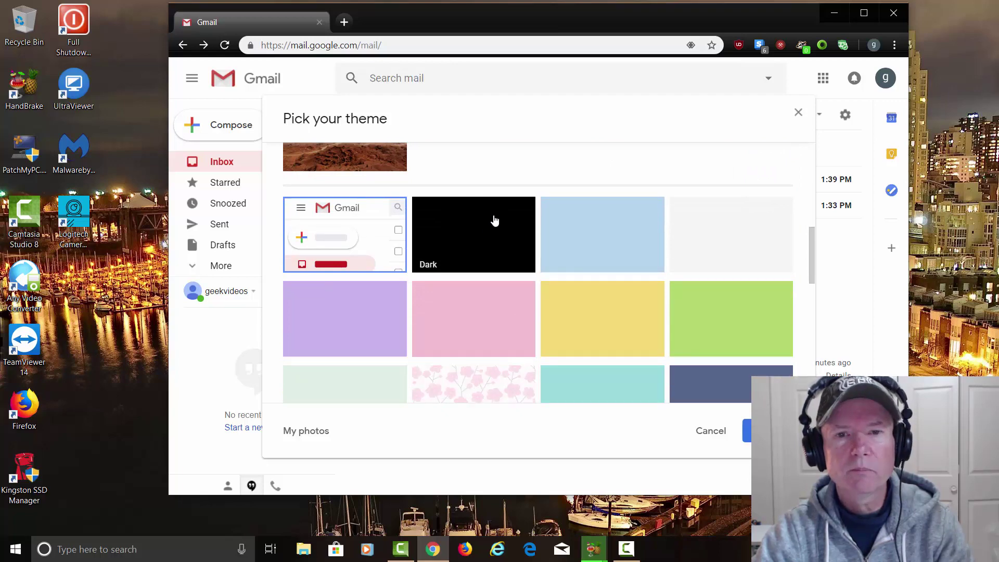
scroll(494, 221, "down", 1)
scroll(494, 220, "down", 3)
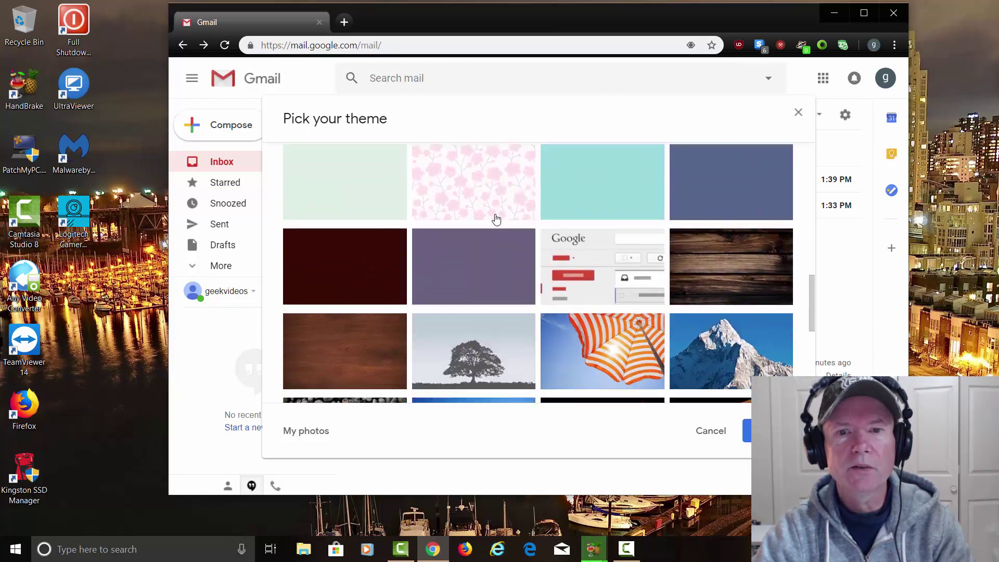
scroll(496, 221, "down", 3)
scroll(485, 246, "down", 1)
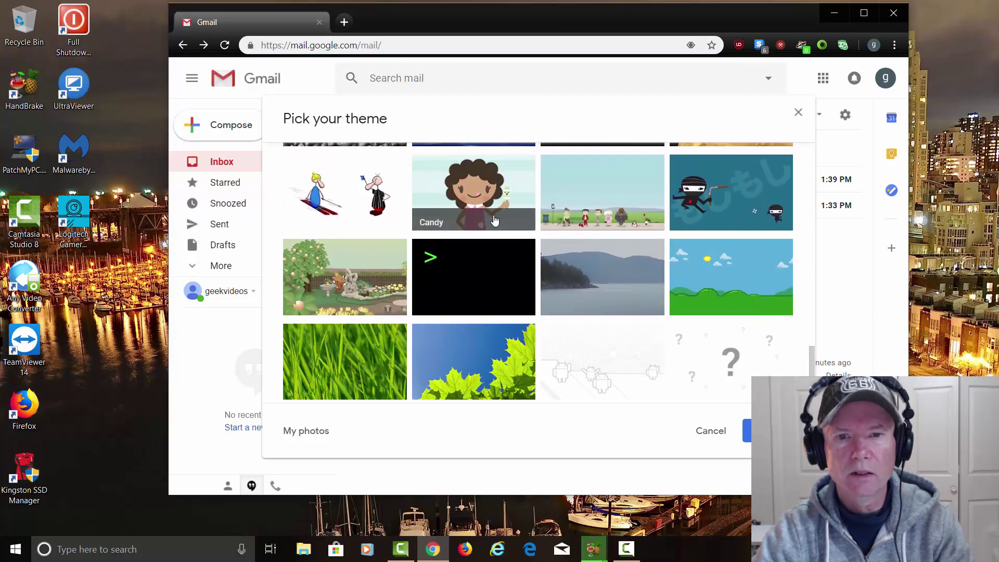
left_click(473, 268)
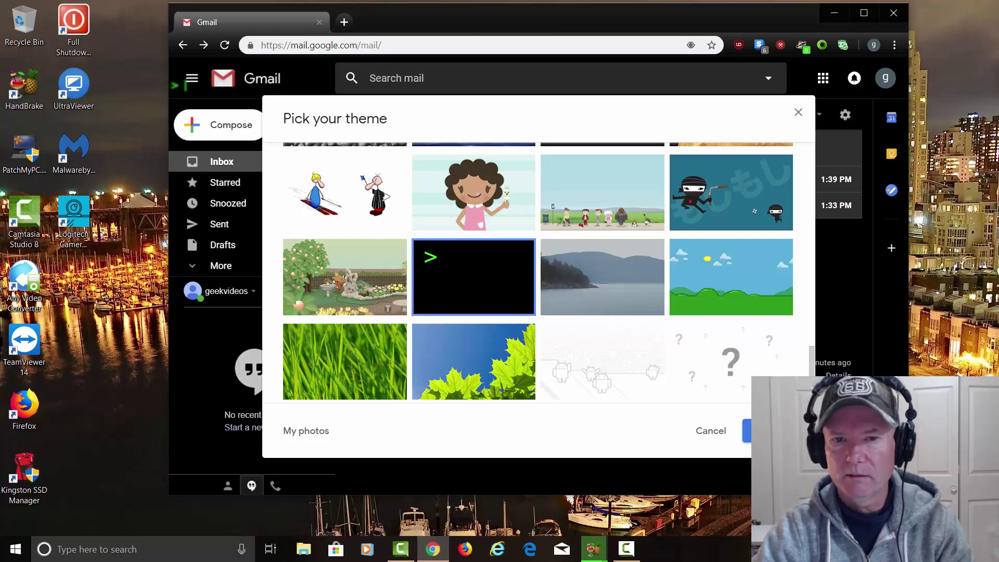
- Save the Terminal theme so the inbox stays black
left_click(769, 430)
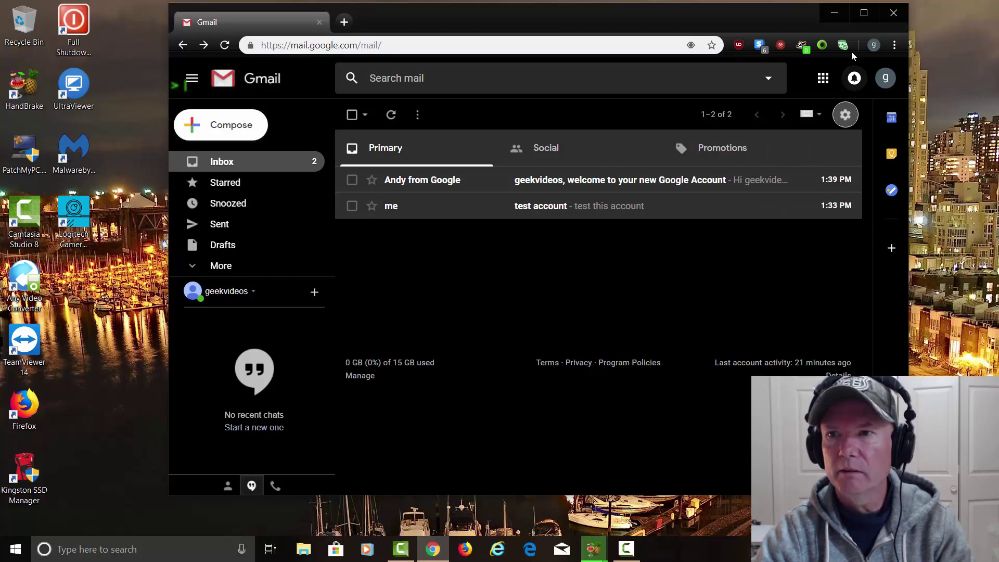
- Close the Chrome window showing Gmail
left_click(893, 14)
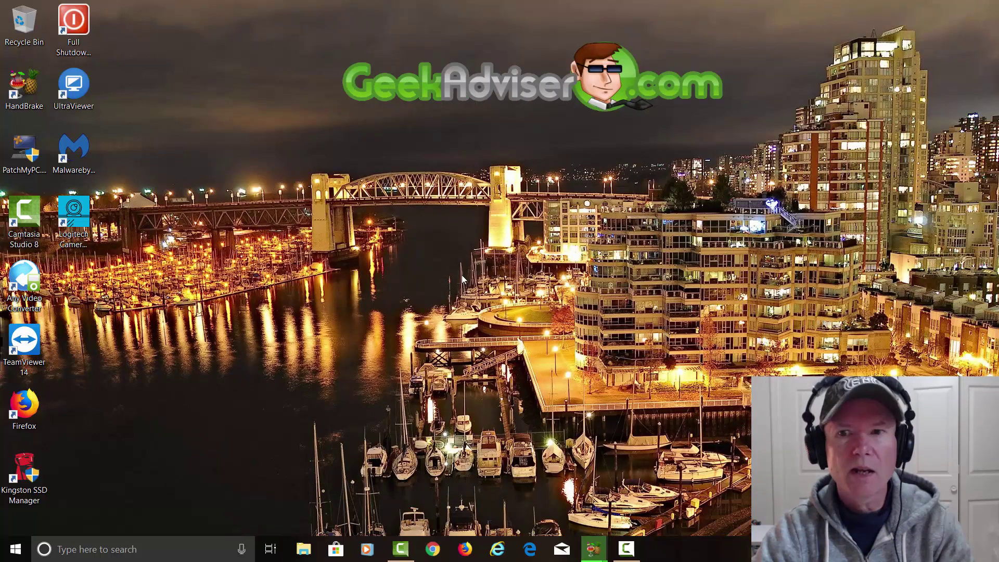